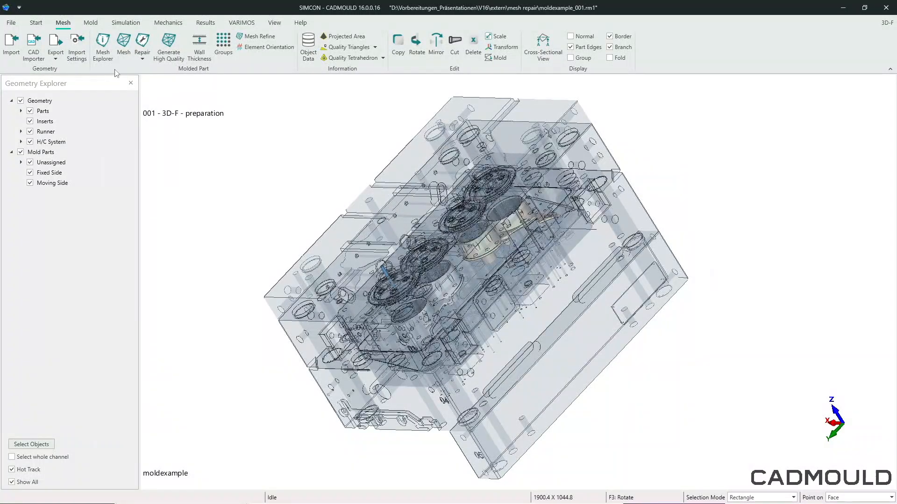
# - Open mold (9) 9 from the Mesh Explorer for mesh repair and inspect its mesh from an angled view
pyautogui.click(102, 55)
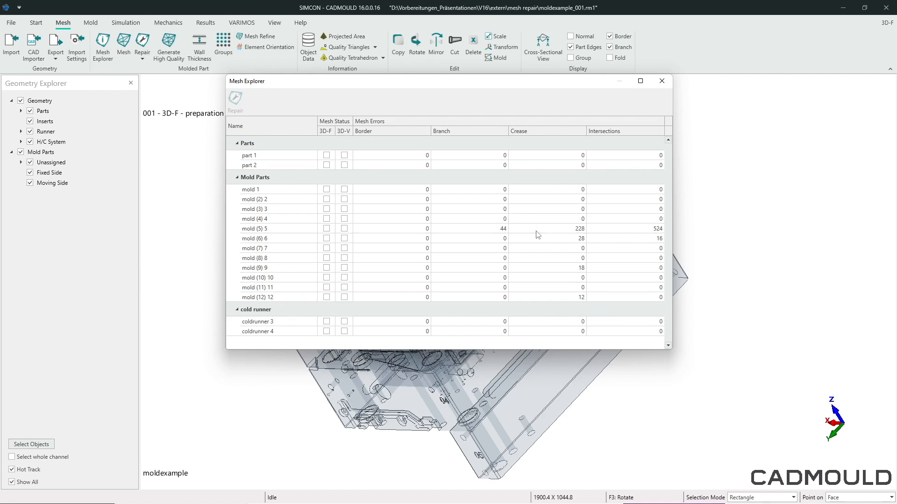
pyautogui.click(251, 270)
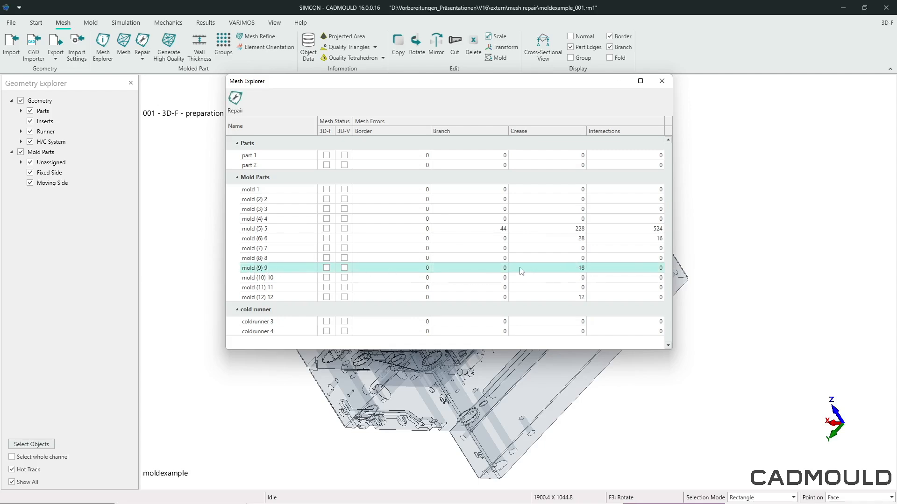
pyautogui.click(235, 103)
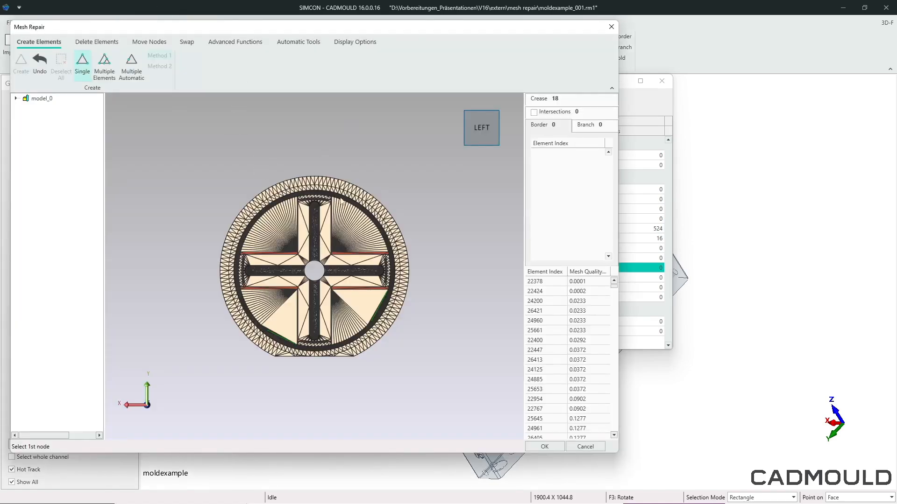
pyautogui.moveTo(316, 270); pyautogui.dragTo(392, 226, button='middle')
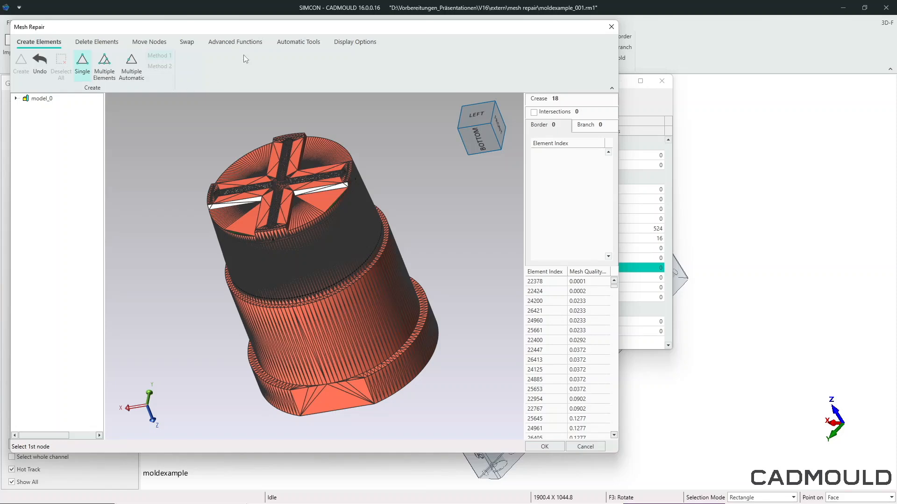
# - Repair the creases of mold (9) 9 automatically and accept the repaired mesh
pyautogui.click(237, 43)
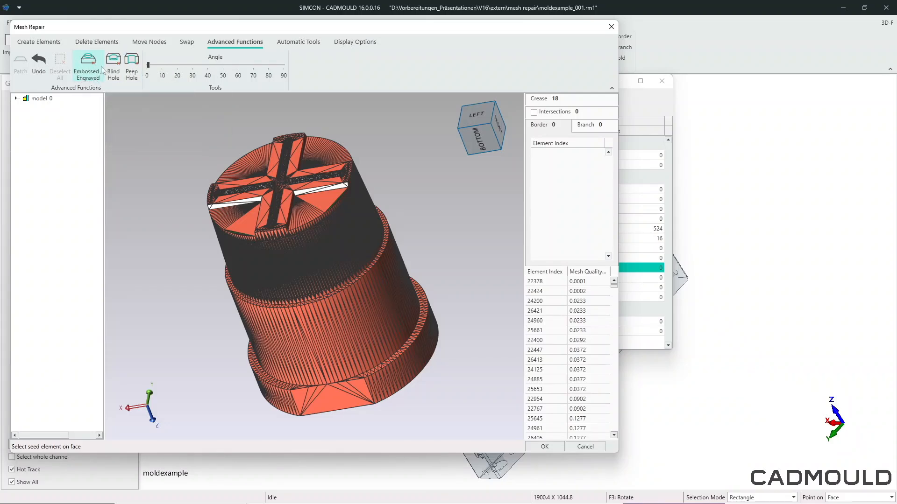
pyautogui.click(292, 45)
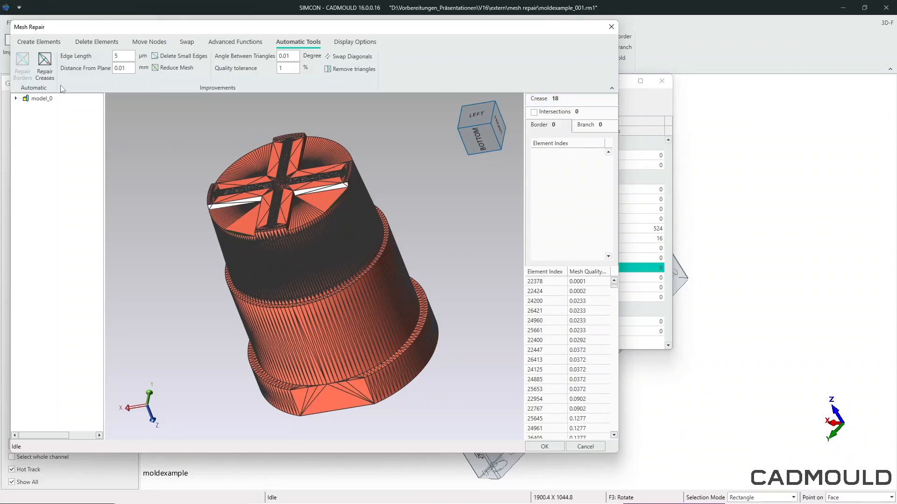
pyautogui.click(47, 66)
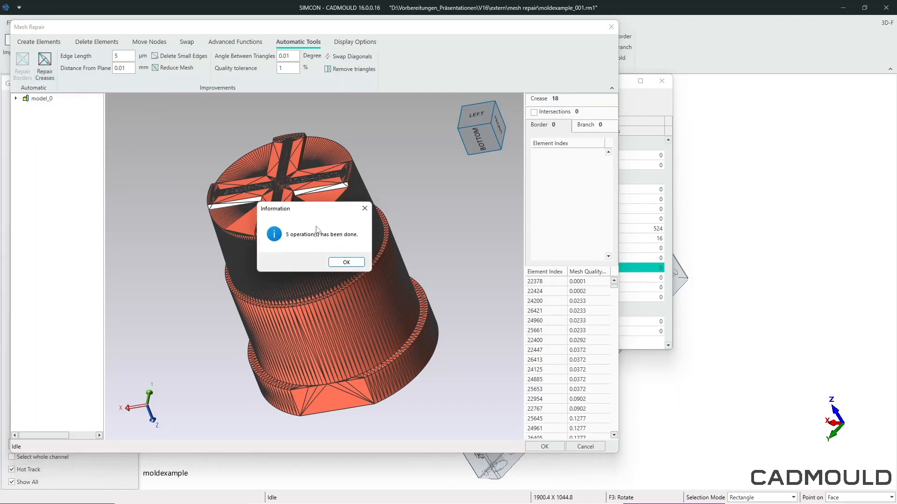
pyautogui.click(348, 263)
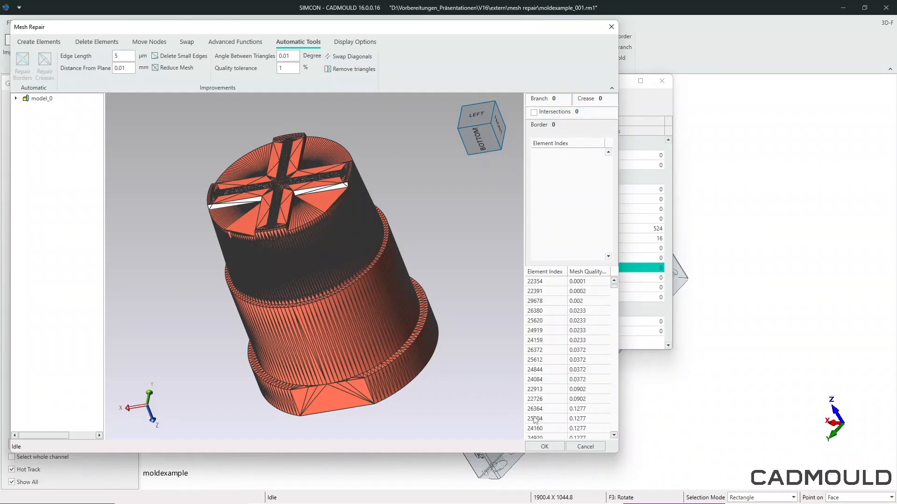
pyautogui.click(540, 447)
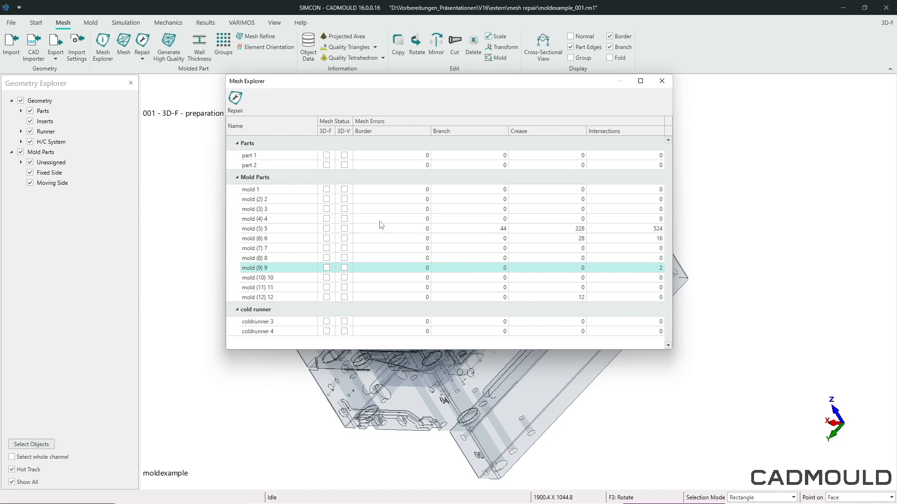
# - Reopen mold (9) 9 for mesh repair, list its intersections and locate element 29677 from the first intersection pair
pyautogui.click(234, 108)
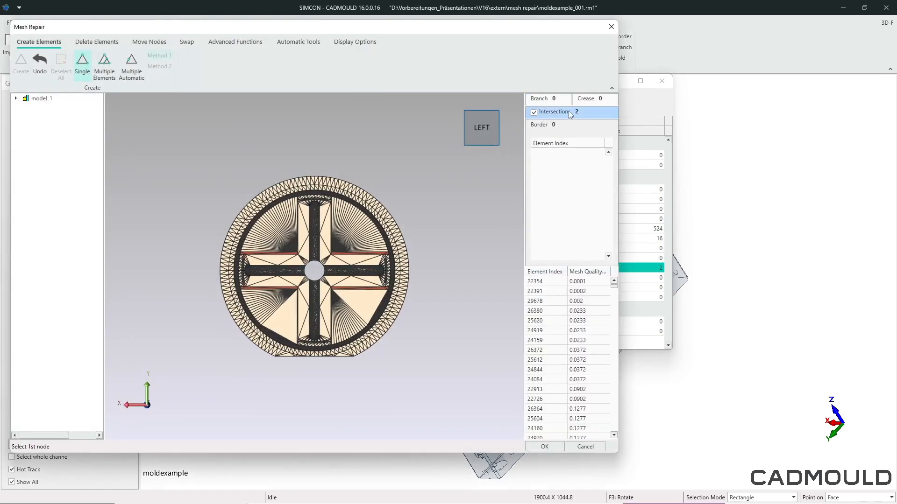
pyautogui.click(535, 114)
pyautogui.click(555, 114)
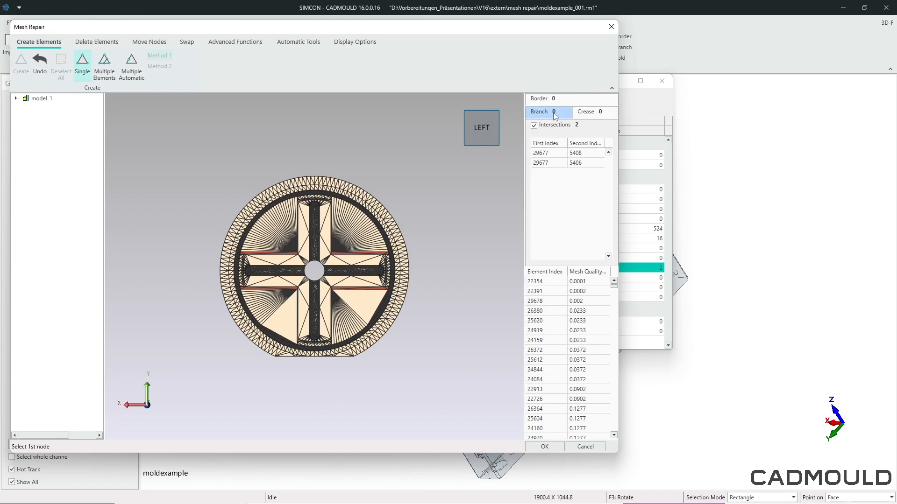
pyautogui.click(555, 155)
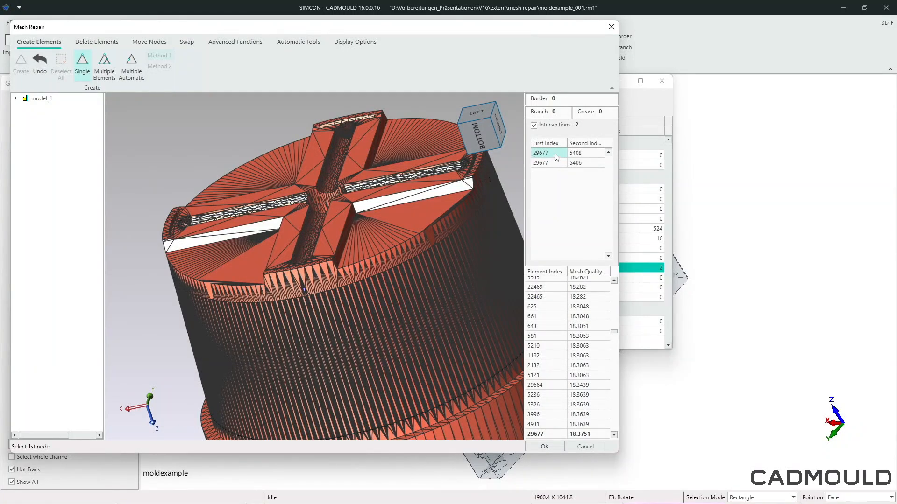
pyautogui.doubleClick(555, 155)
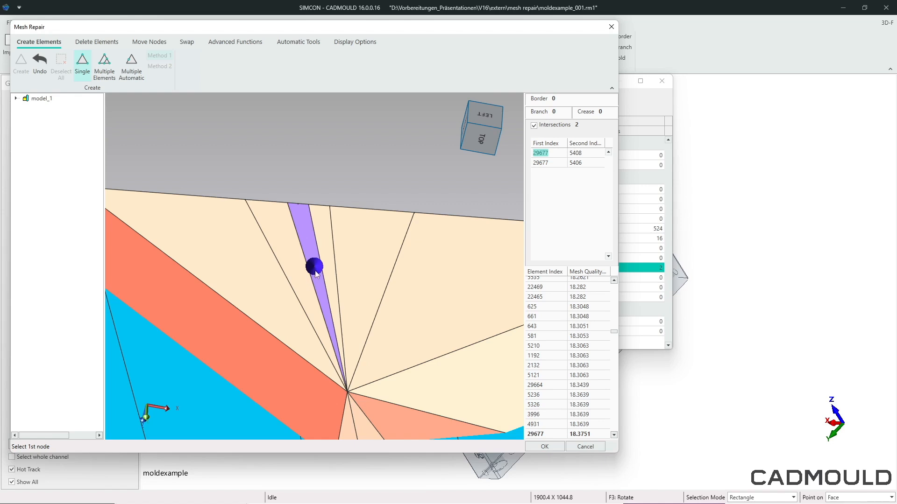
pyautogui.scroll(-5, 366, 296)
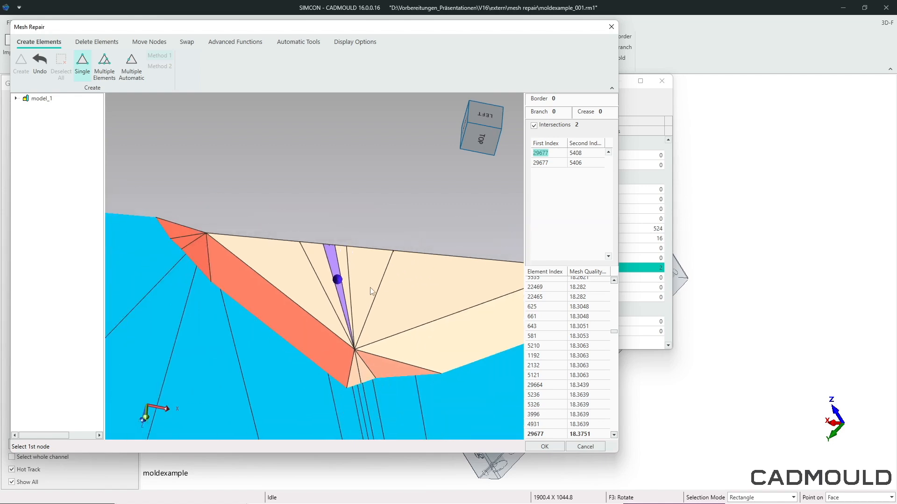
pyautogui.moveTo(370, 289); pyautogui.dragTo(332, 388, button='middle')
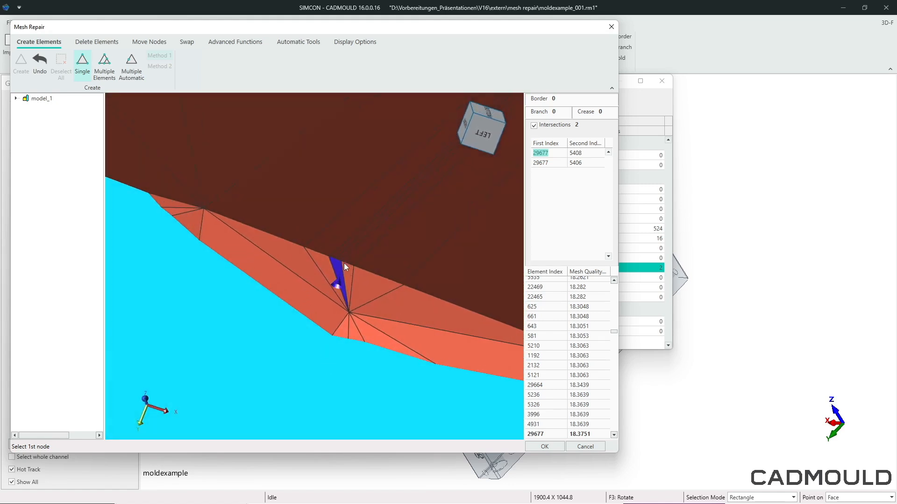
pyautogui.scroll(5, 331, 261)
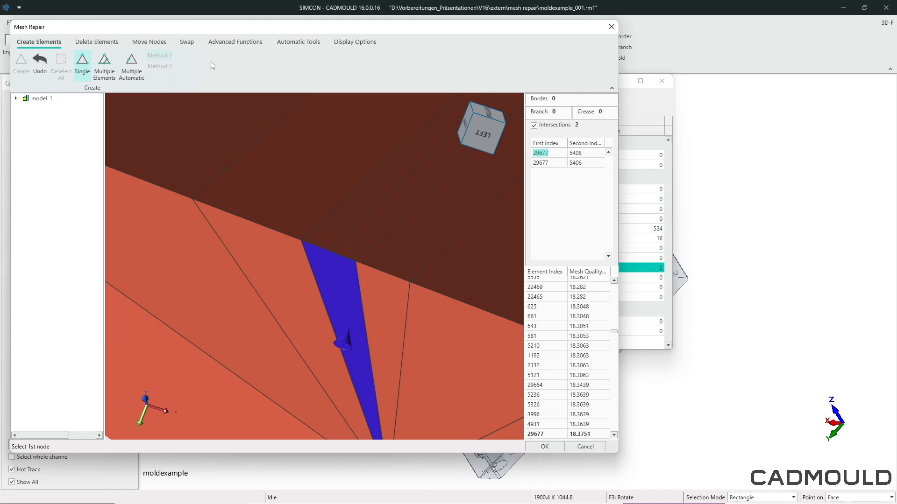
# - Collapse the narrow intersecting element 29677 by moving one outer-edge node onto its neighbour with Node to Node, and accept the repair
pyautogui.click(148, 42)
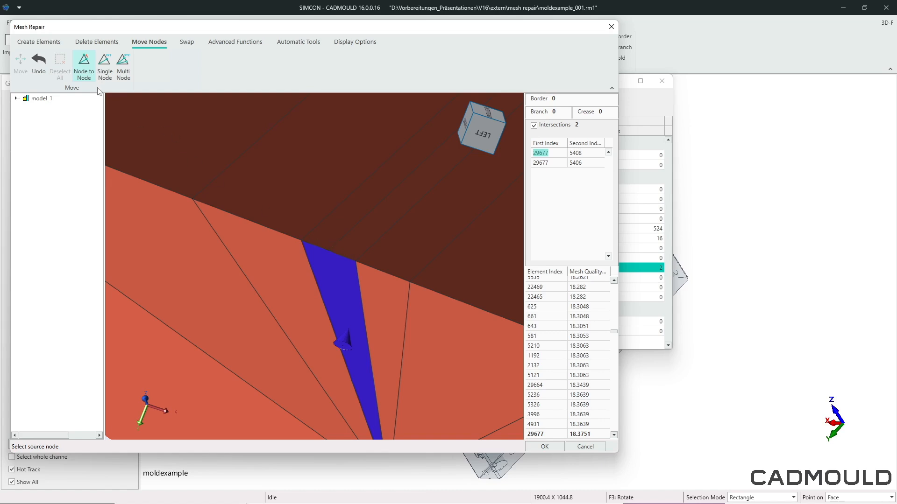
pyautogui.click(333, 248)
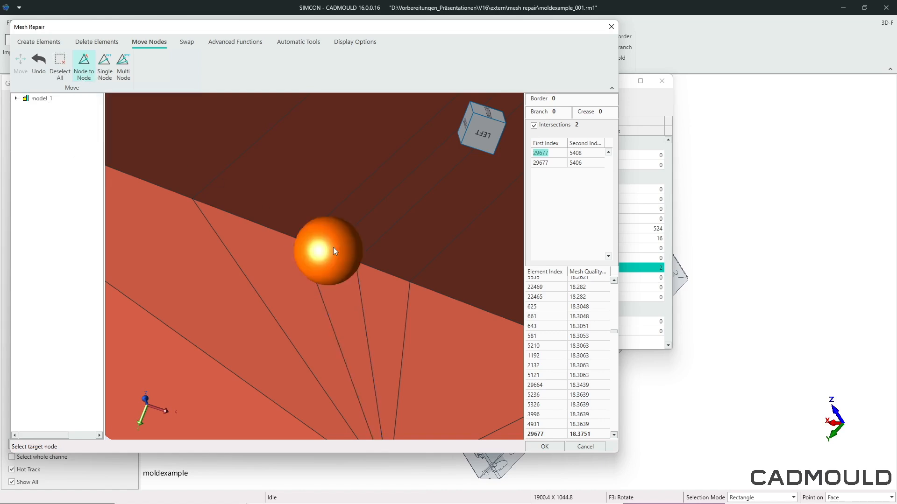
pyautogui.click(376, 264)
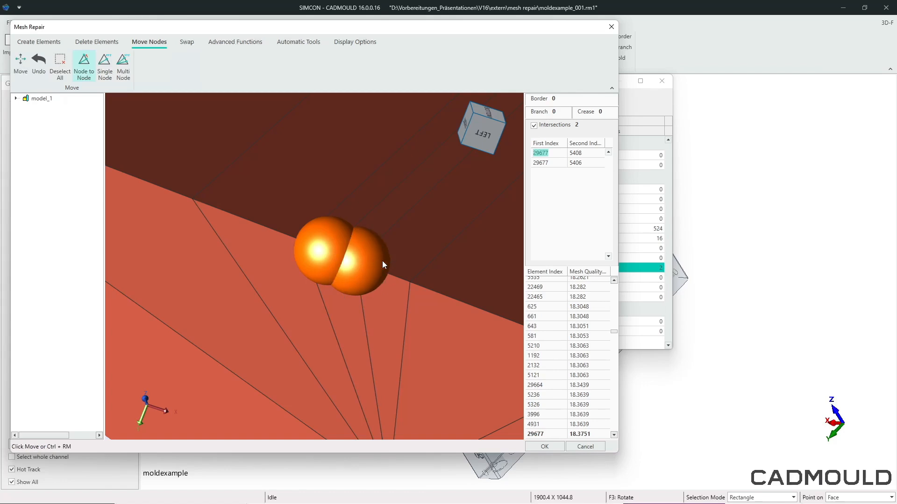
pyautogui.keyDown('ctrl'); pyautogui.rightClick(382, 262); pyautogui.keyUp('ctrl')
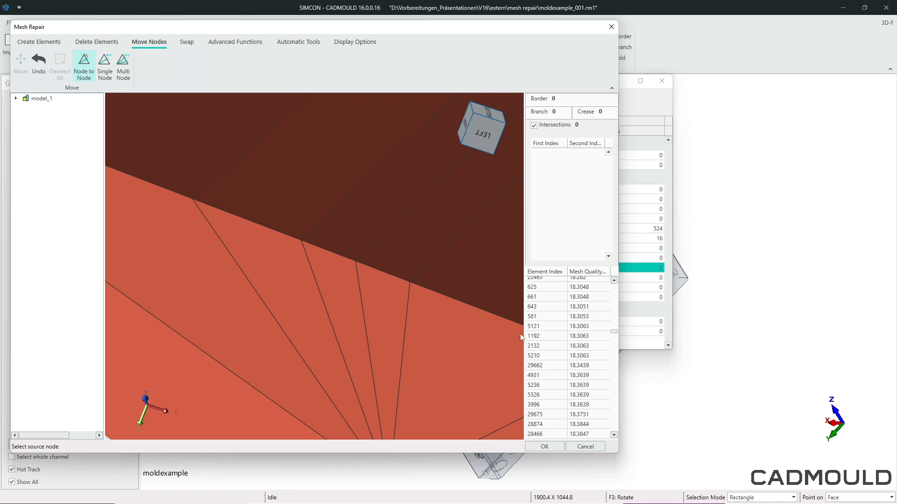
pyautogui.click(544, 446)
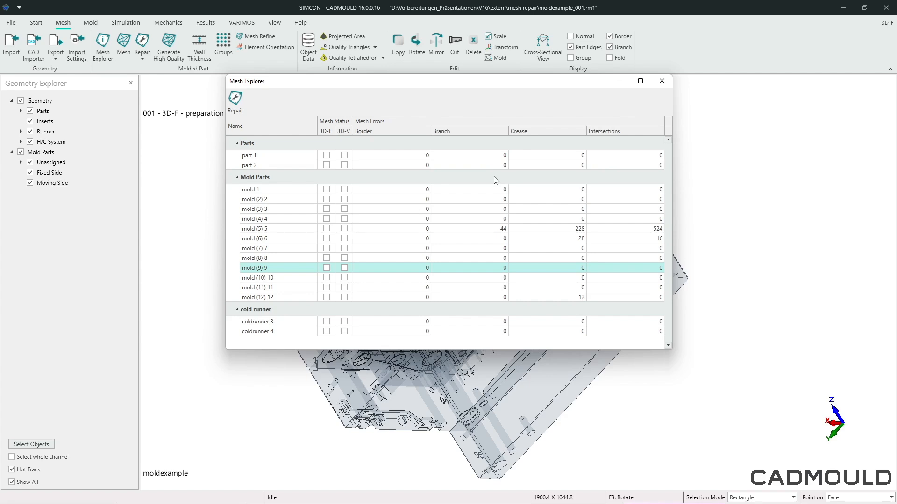
# - Open mold (5) 5 for mesh repair and run the automatic crease repair on it
pyautogui.click(288, 229)
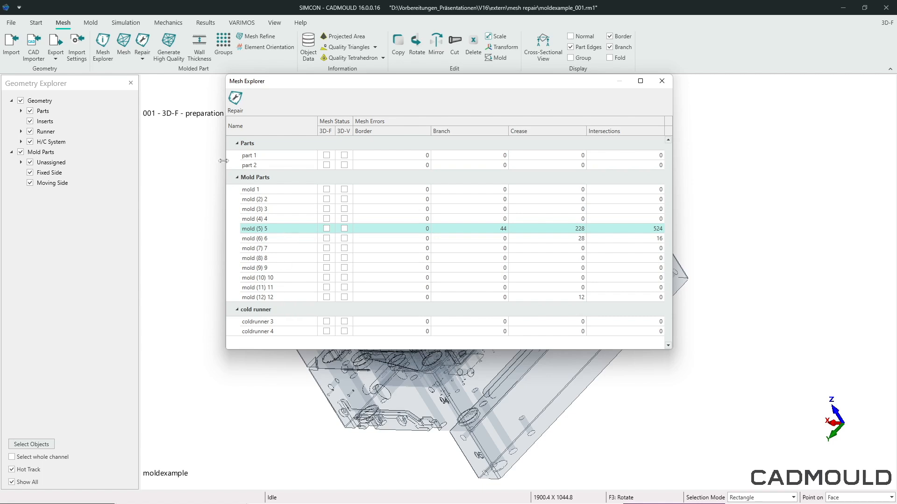
pyautogui.click(234, 101)
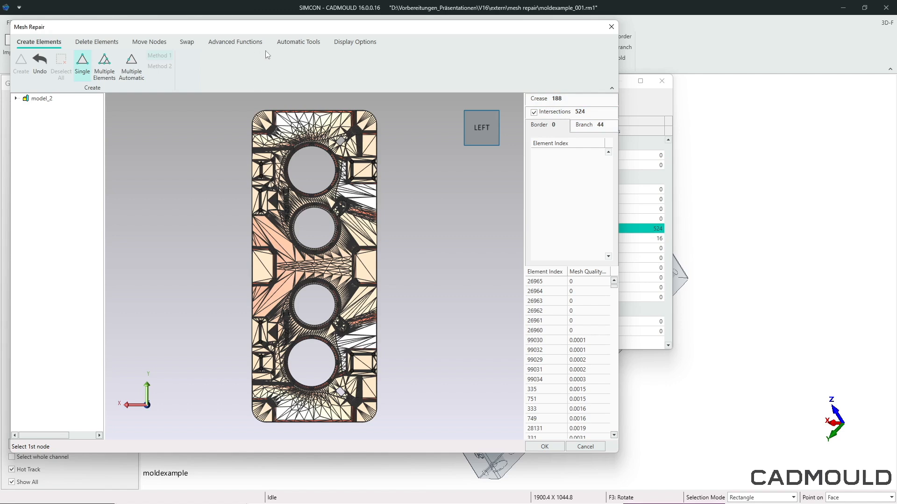
pyautogui.click(298, 41)
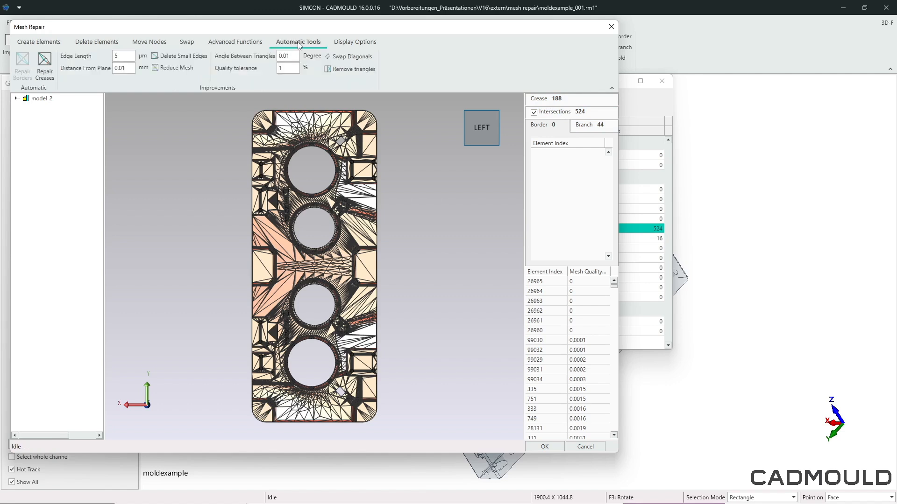
pyautogui.click(42, 63)
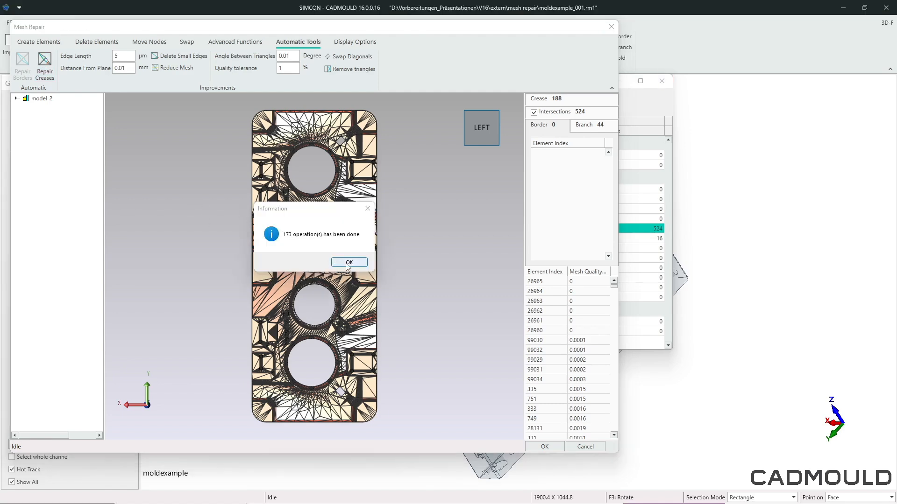
pyautogui.click(349, 263)
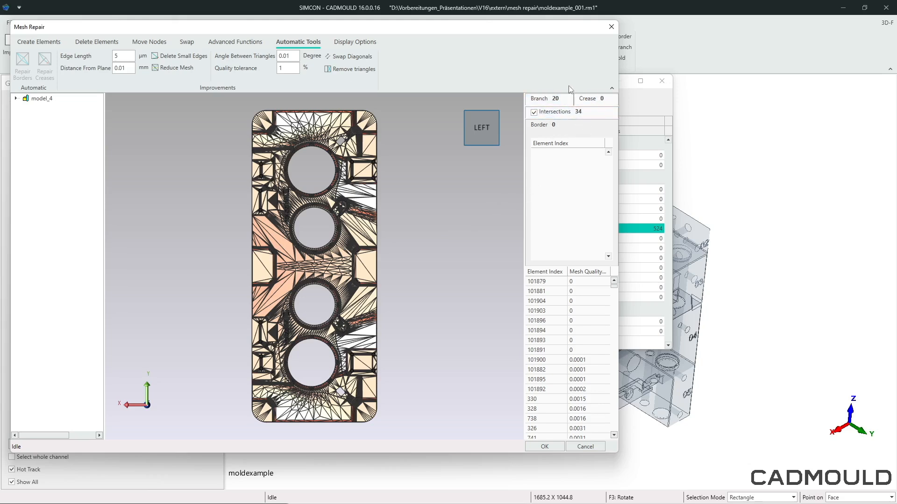
# - List the branch errors of mold (5) 5 and examine the area around the first listed element, 101880
pyautogui.click(540, 103)
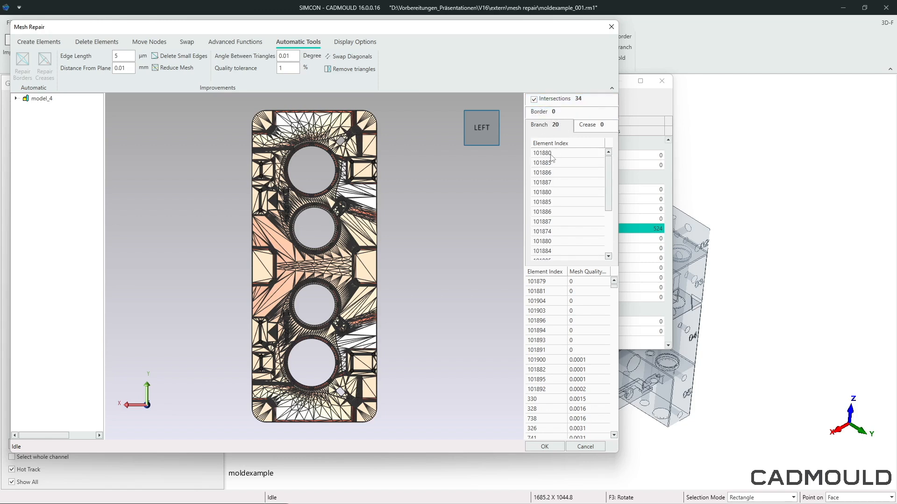
pyautogui.click(547, 153)
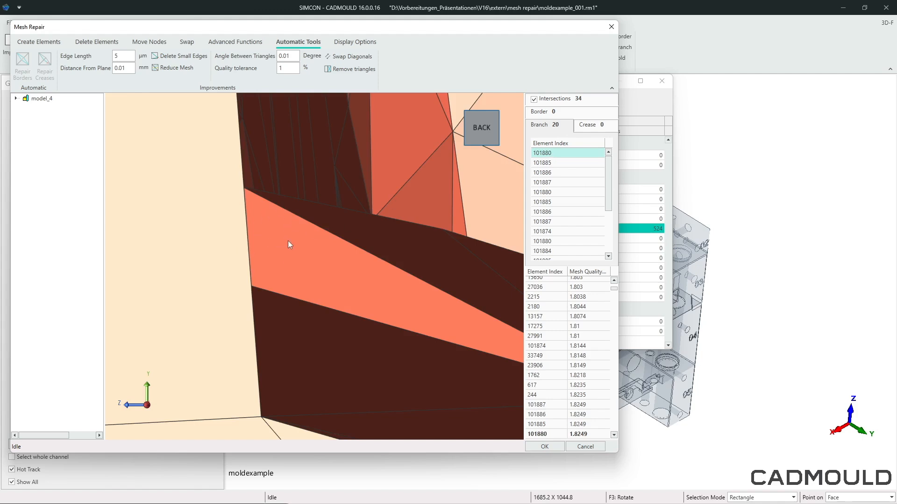
pyautogui.scroll(-6, 288, 240)
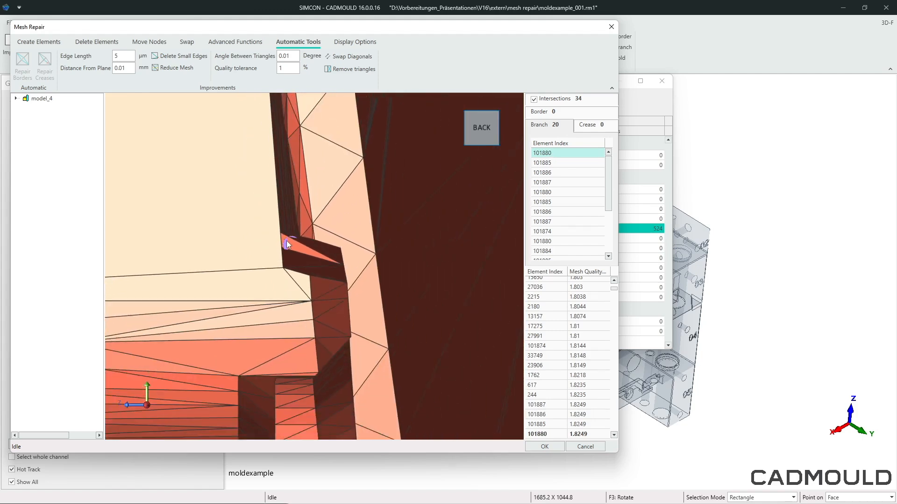
pyautogui.scroll(-4, 287, 240)
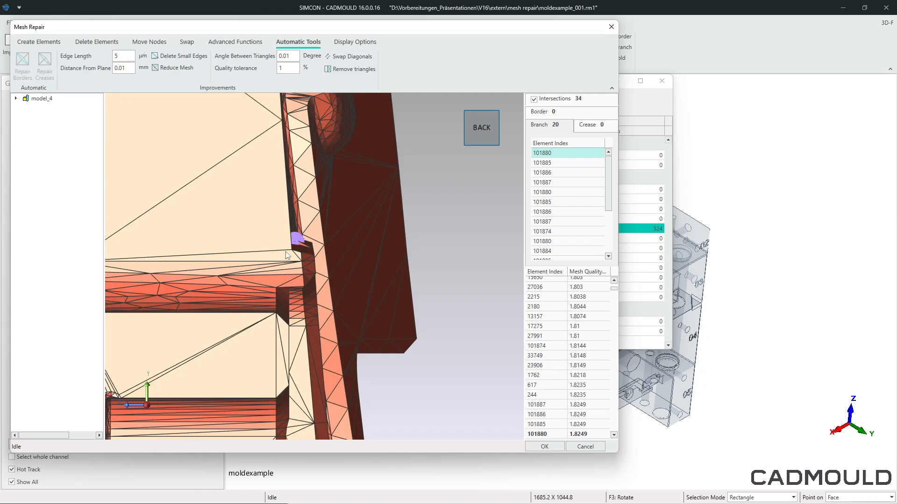
pyautogui.moveTo(285, 257); pyautogui.dragTo(228, 297, button='middle')
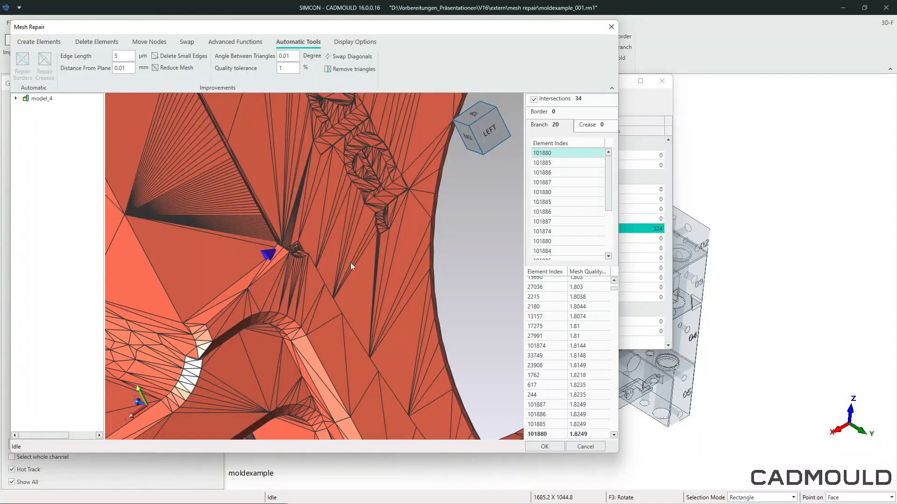
pyautogui.scroll(-6, 308, 272)
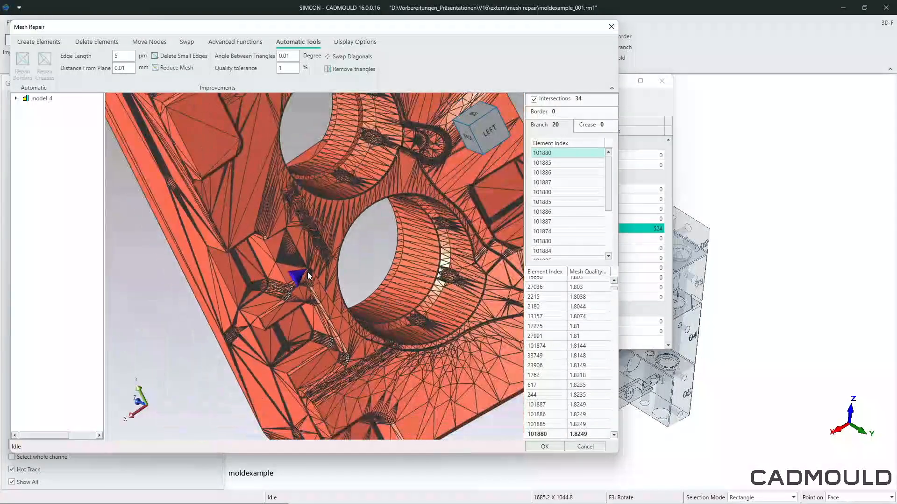
# - Cut the displayed mesh with the ZX plane and shift the plane close to the marked element 101880
pyautogui.click(351, 44)
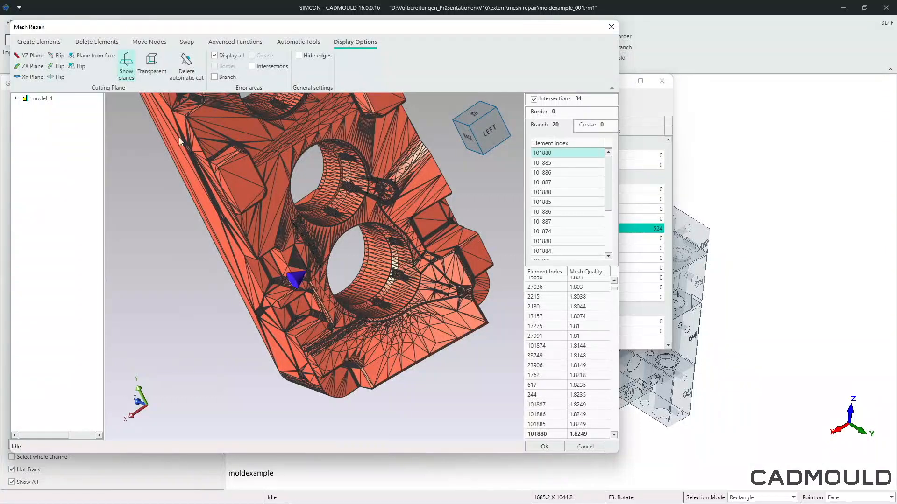
pyautogui.click(33, 68)
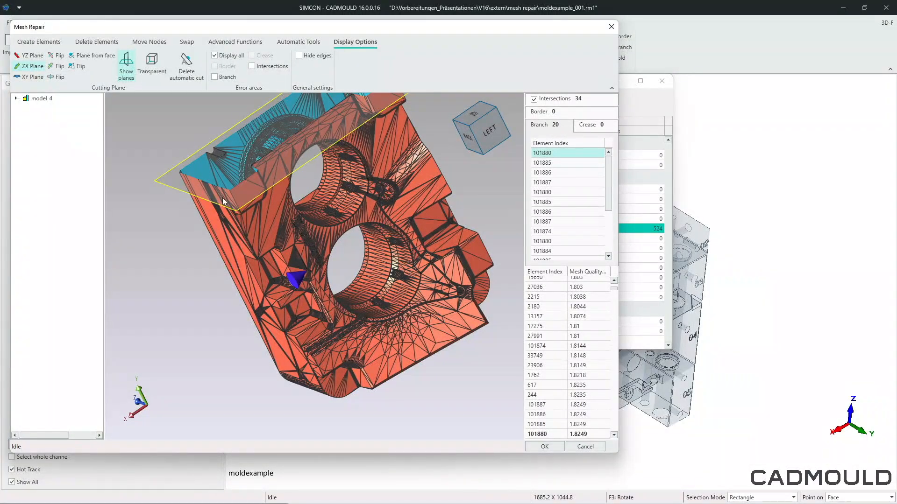
pyautogui.moveTo(222, 198); pyautogui.dragTo(274, 312)
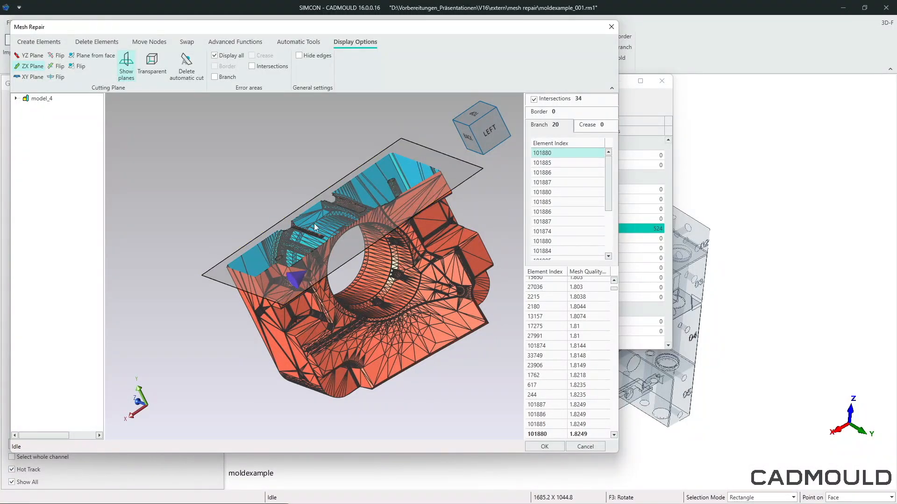
# - Examine the cut mesh closely around the marked branch element 101880, from the outer faces down to the small elements at the corner
pyautogui.scroll(6, 316, 242)
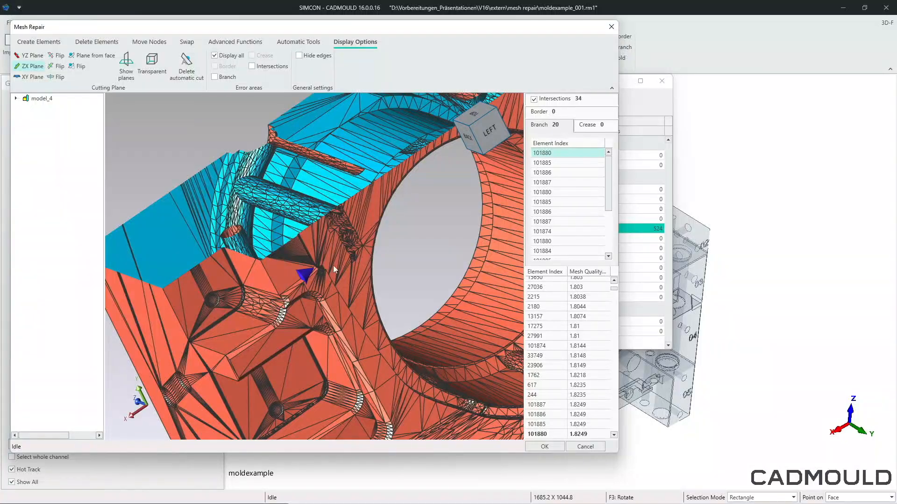
pyautogui.moveTo(334, 269); pyautogui.dragTo(531, 398, button='middle')
pyautogui.moveTo(301, 279); pyautogui.dragTo(322, 276, button='middle')
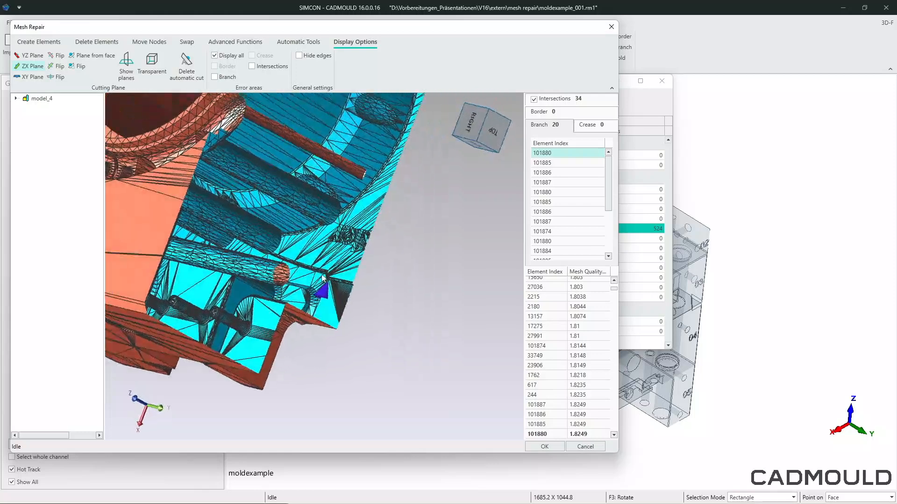
pyautogui.scroll(3, 322, 278)
pyautogui.scroll(5, 325, 274)
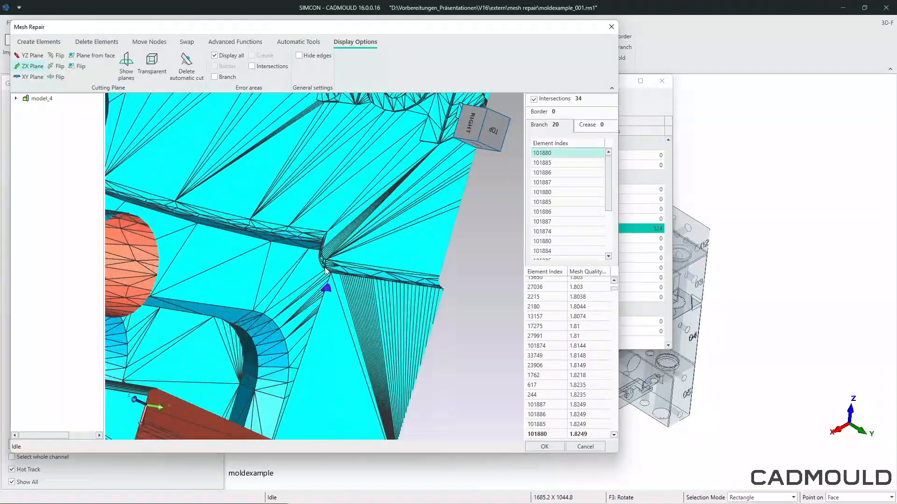
pyautogui.scroll(6, 326, 272)
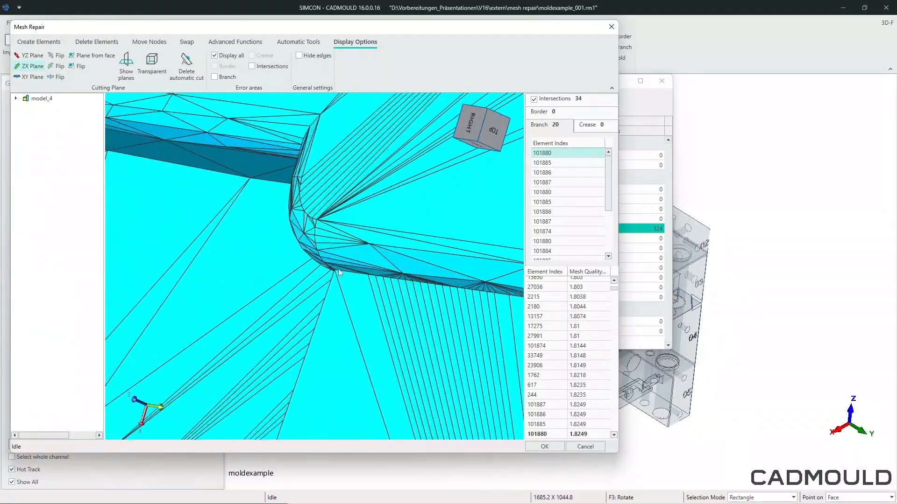
pyautogui.moveTo(339, 273); pyautogui.dragTo(401, 257, button='middle')
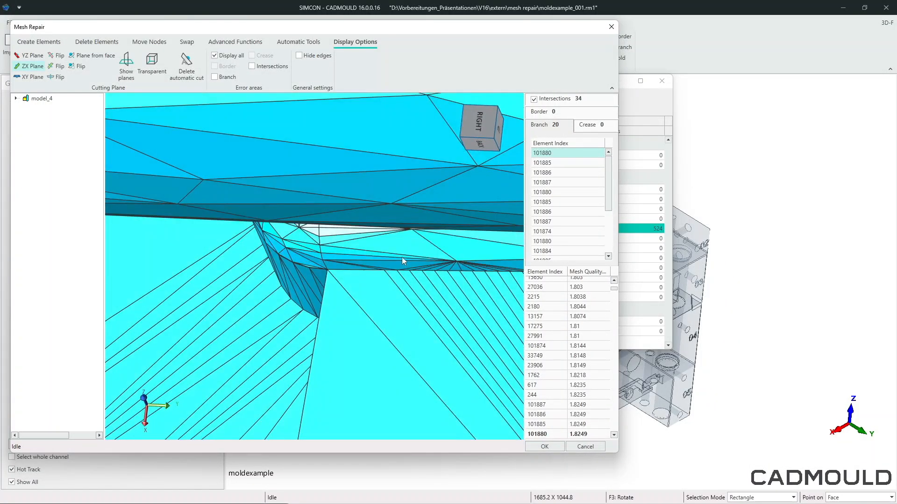
pyautogui.scroll(2, 402, 257)
pyautogui.scroll(7, 331, 279)
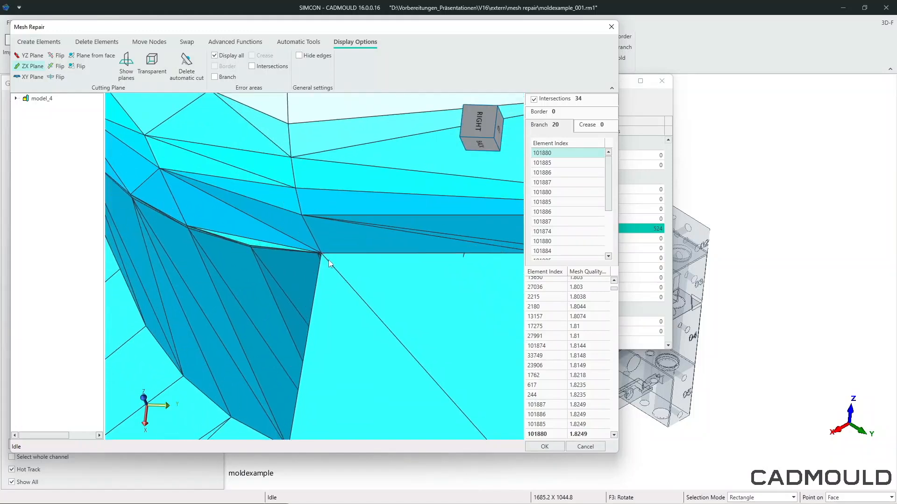
pyautogui.scroll(6, 329, 260)
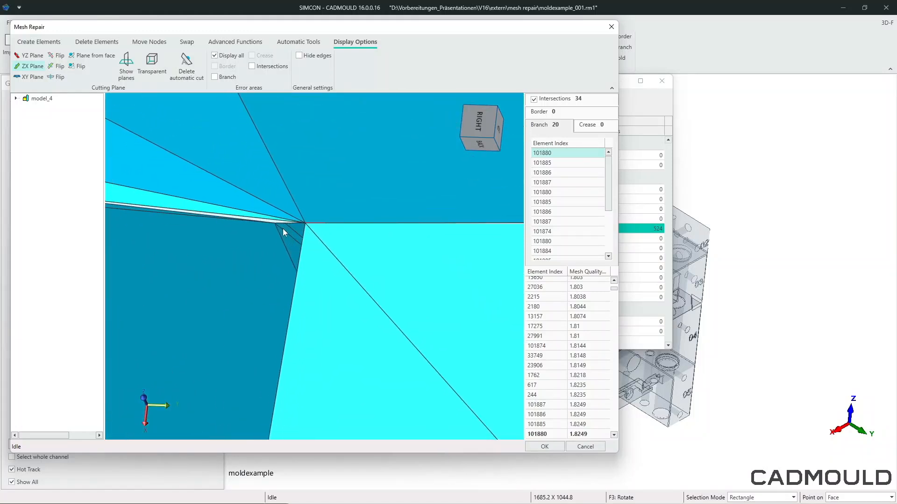
pyautogui.scroll(4, 283, 229)
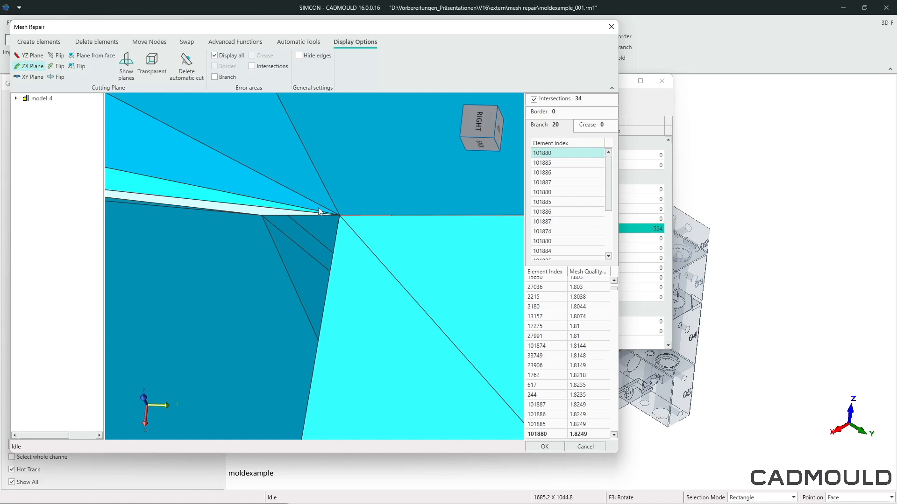
# - Delete the faulty branch elements 101880, 101884 and 101874 one after another from the branch error list
pyautogui.rightClick(559, 154)
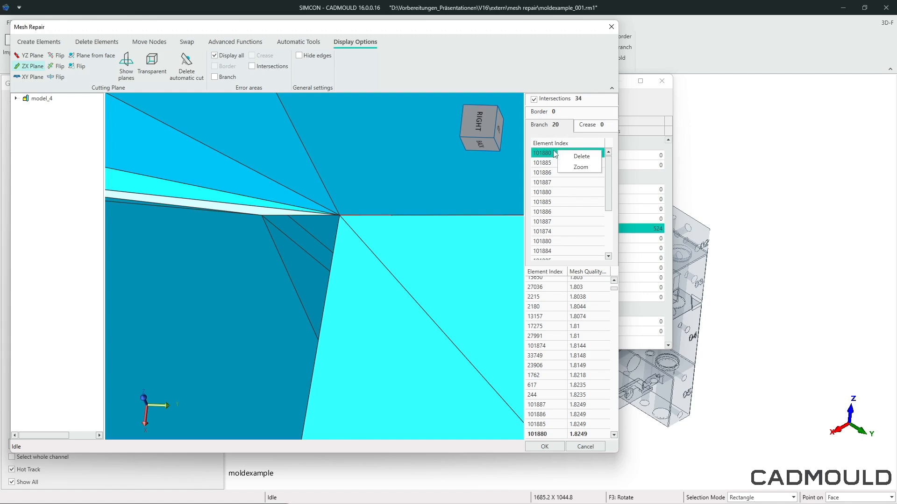
pyautogui.click(575, 162)
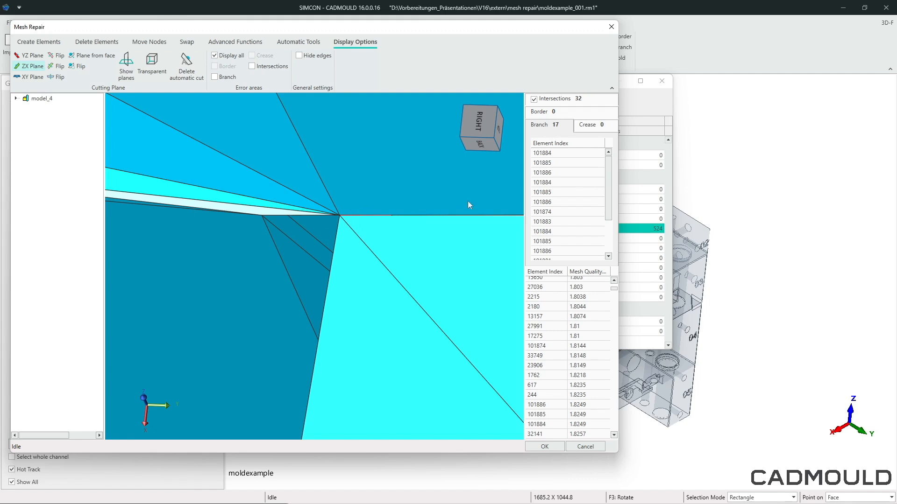
pyautogui.rightClick(550, 154)
pyautogui.click(559, 160)
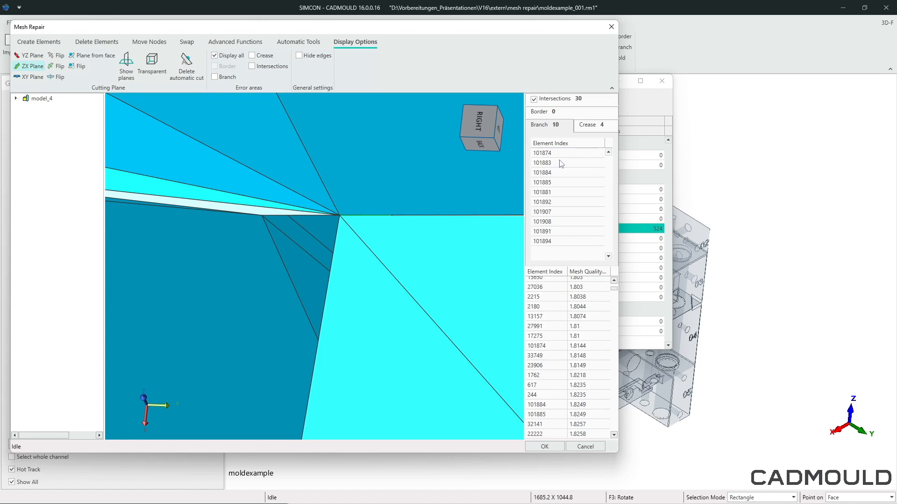
pyautogui.rightClick(553, 156)
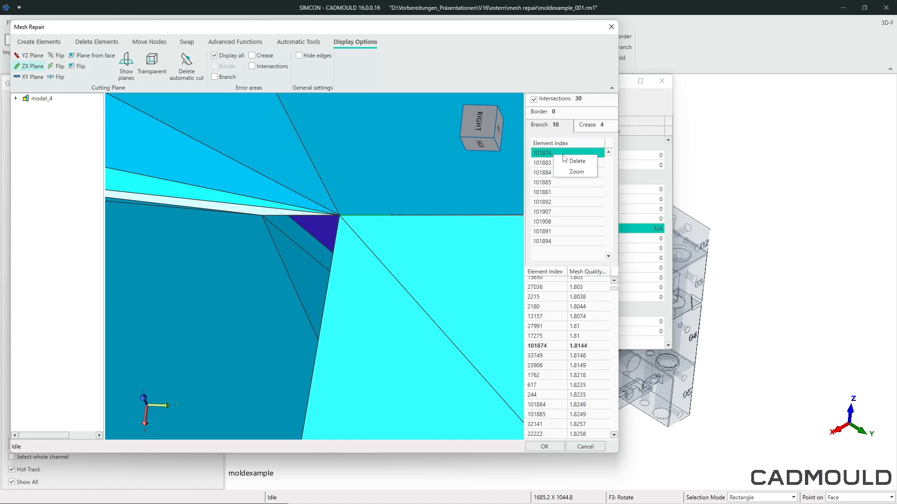
pyautogui.click(568, 163)
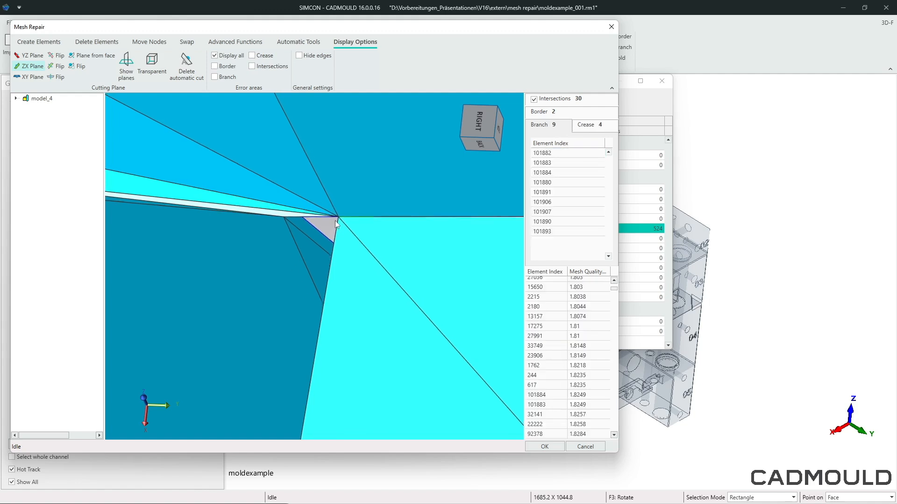
# - Examine the mesh around the deleted elements from the cut side and from the other side of the part
pyautogui.click(549, 112)
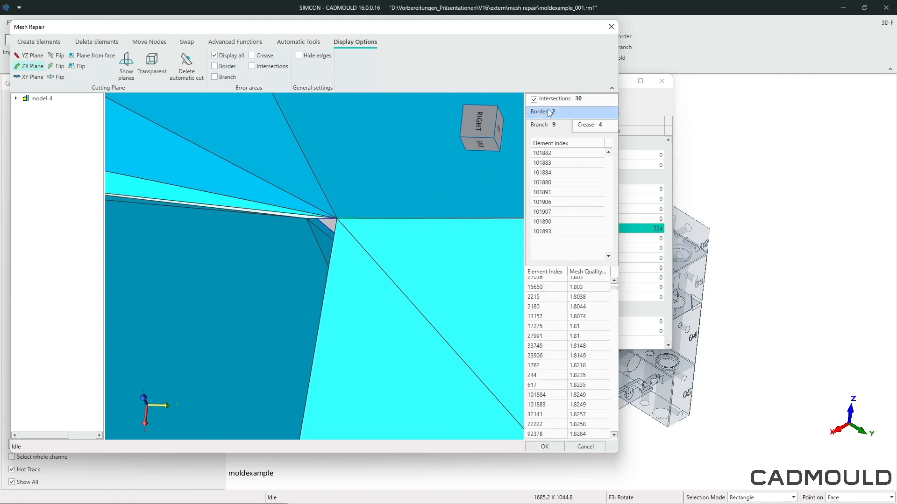
pyautogui.scroll(-5, 358, 231)
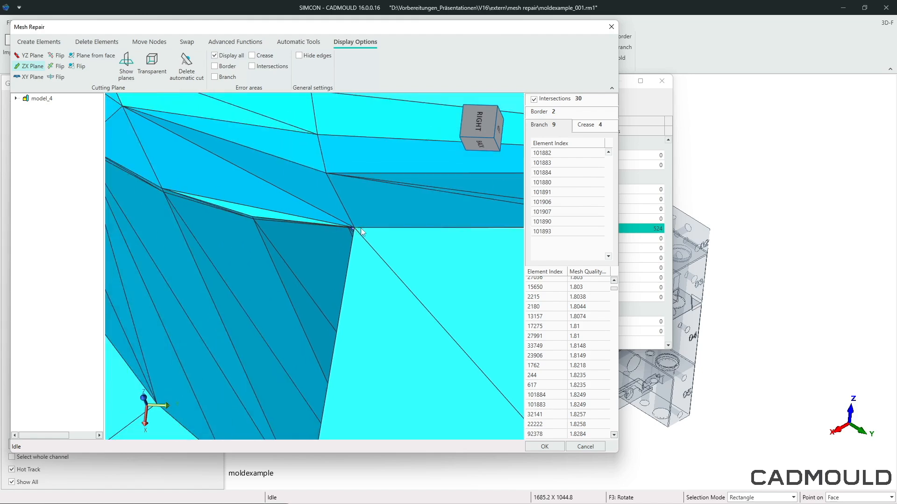
pyautogui.scroll(-6, 365, 232)
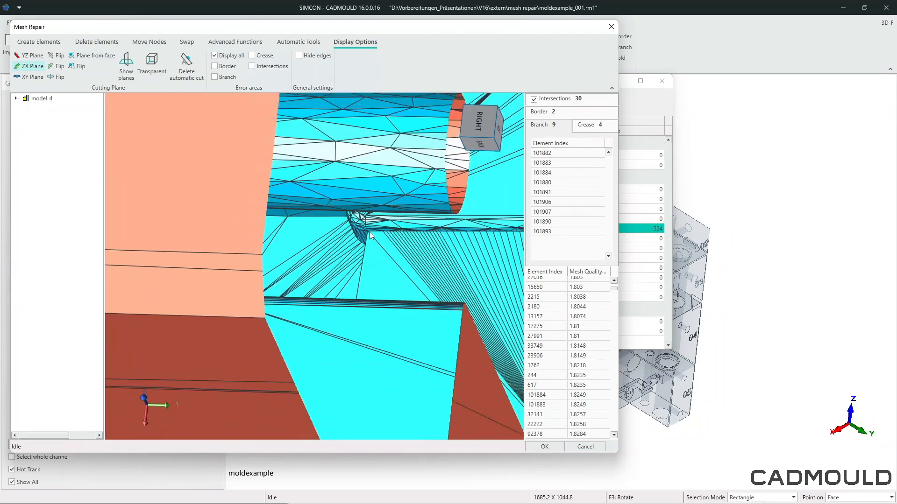
pyautogui.scroll(-2, 382, 238)
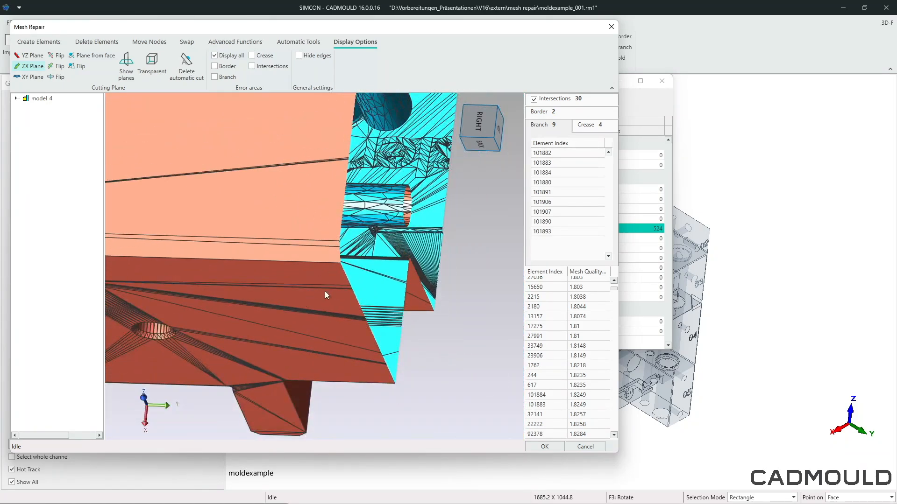
pyautogui.moveTo(325, 293); pyautogui.dragTo(153, 166, button='middle')
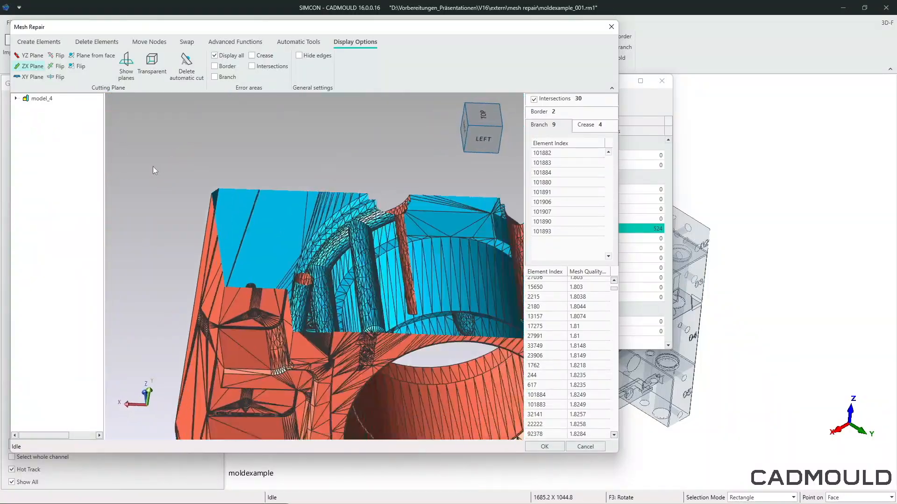
pyautogui.scroll(6, 186, 200)
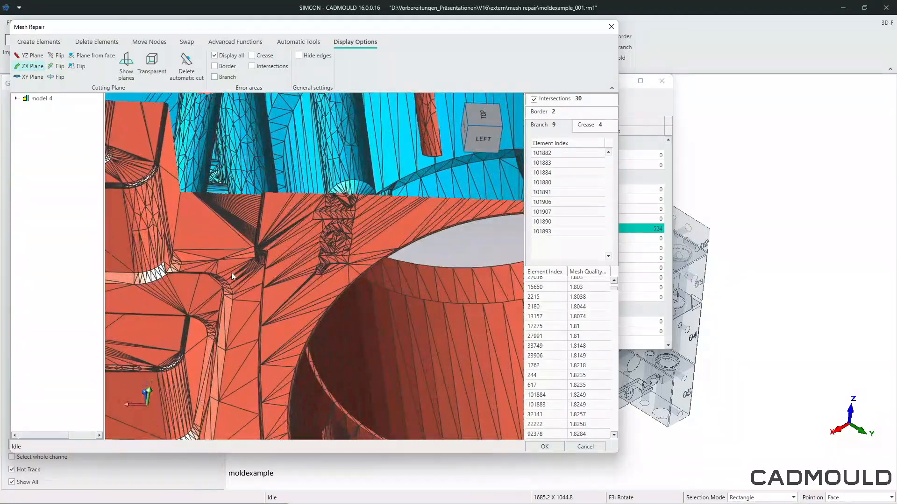
pyautogui.moveTo(232, 273); pyautogui.dragTo(275, 292, button='middle')
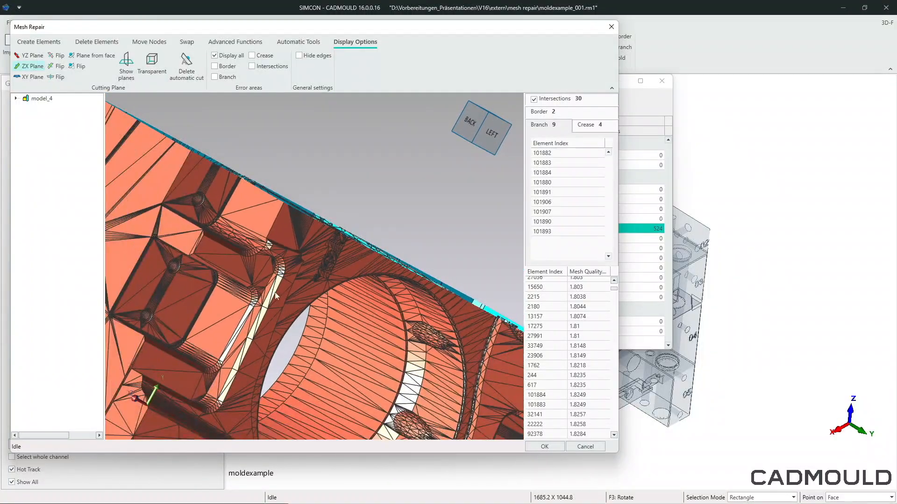
pyautogui.scroll(8, 259, 280)
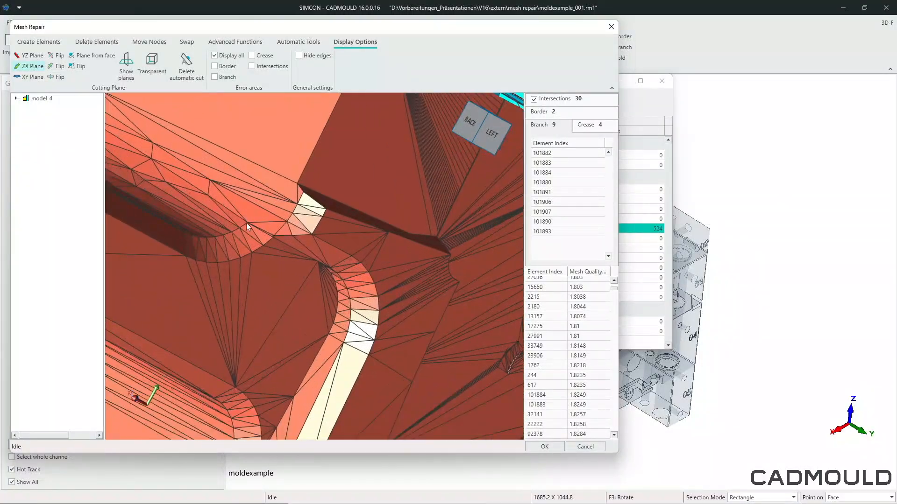
pyautogui.scroll(1, 245, 223)
# - List the border errors, locate element 101878 and inspect the open edges around it
pyautogui.click(574, 115)
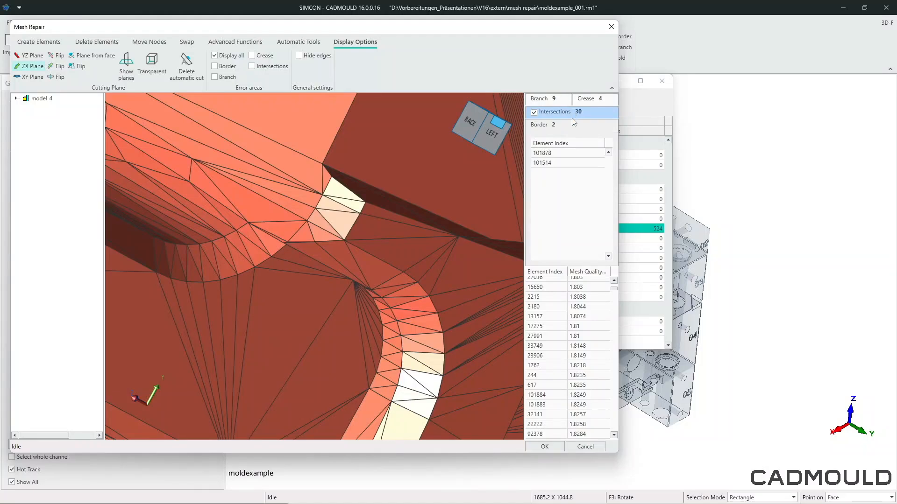
pyautogui.click(559, 154)
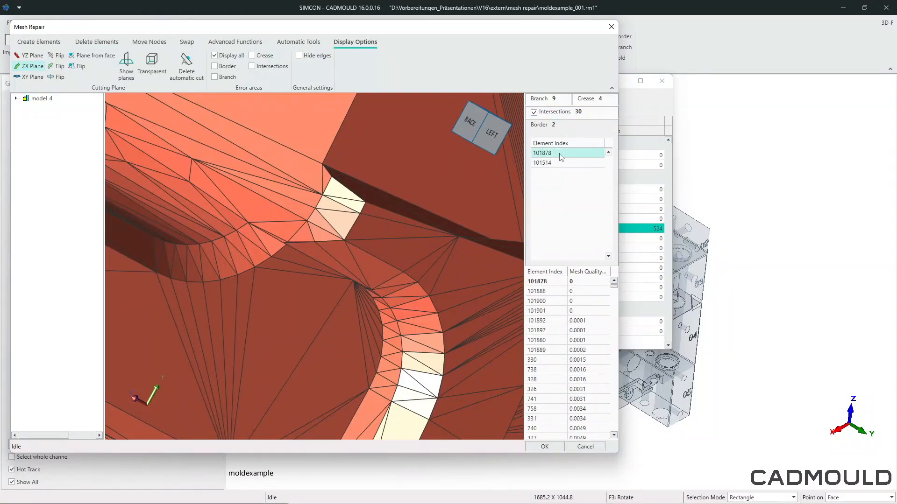
pyautogui.scroll(-4, 261, 250)
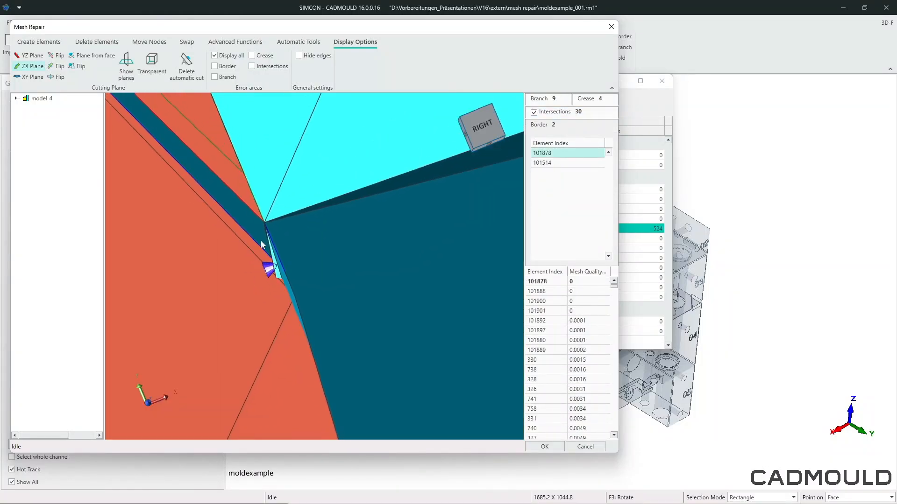
pyautogui.moveTo(247, 258); pyautogui.dragTo(301, 226, button='middle')
pyautogui.scroll(2, 304, 228)
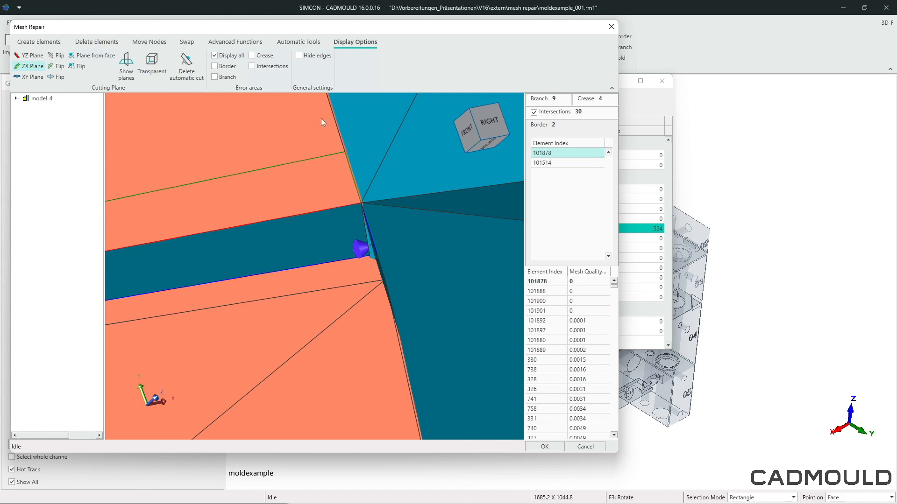
# - Delete the automatic cut to display the complete mesh around the selected border element
pyautogui.click(192, 63)
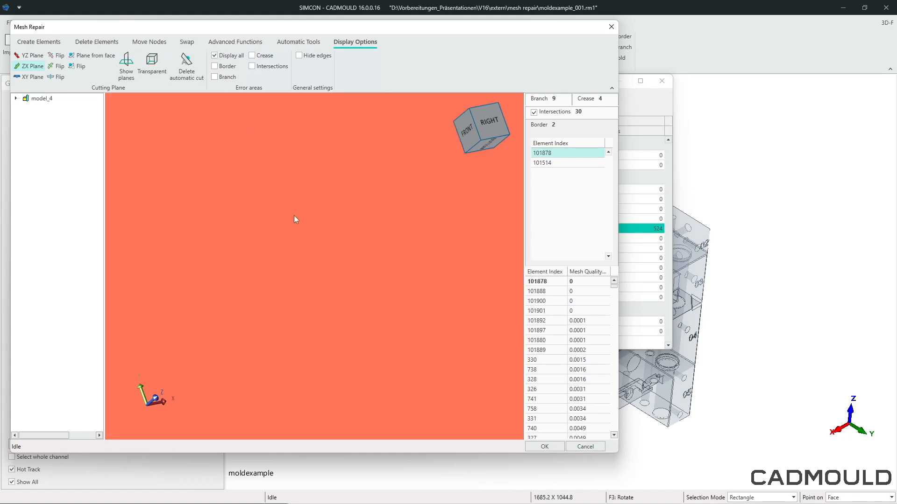
pyautogui.scroll(-10, 294, 213)
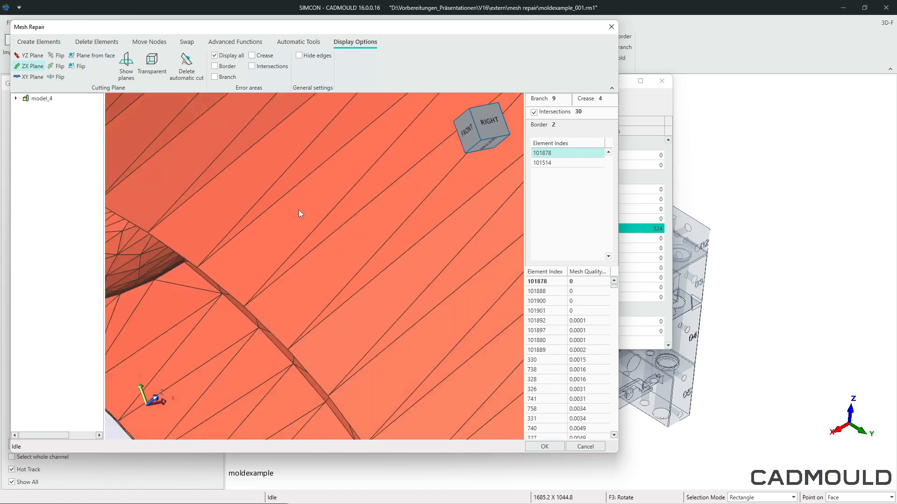
pyautogui.scroll(-5, 299, 210)
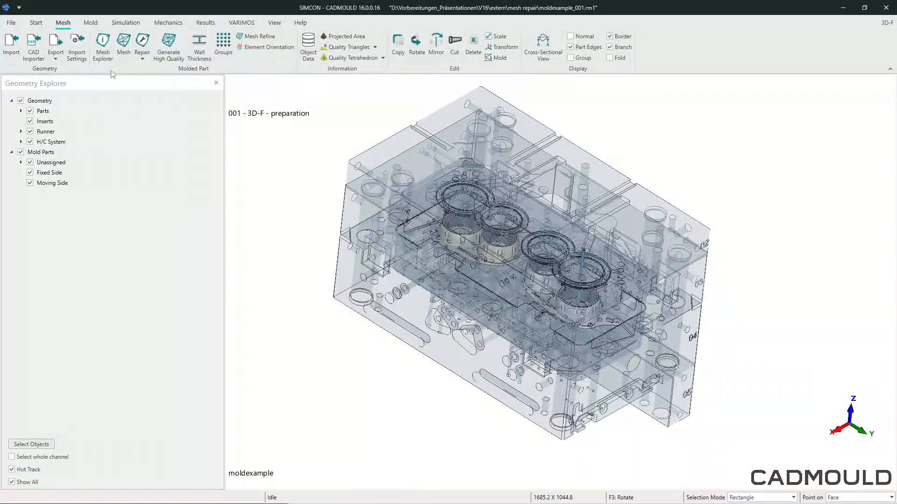
# - Expand the Parts group in the geometry tree to reach part 1 and part 2
pyautogui.click(101, 57)
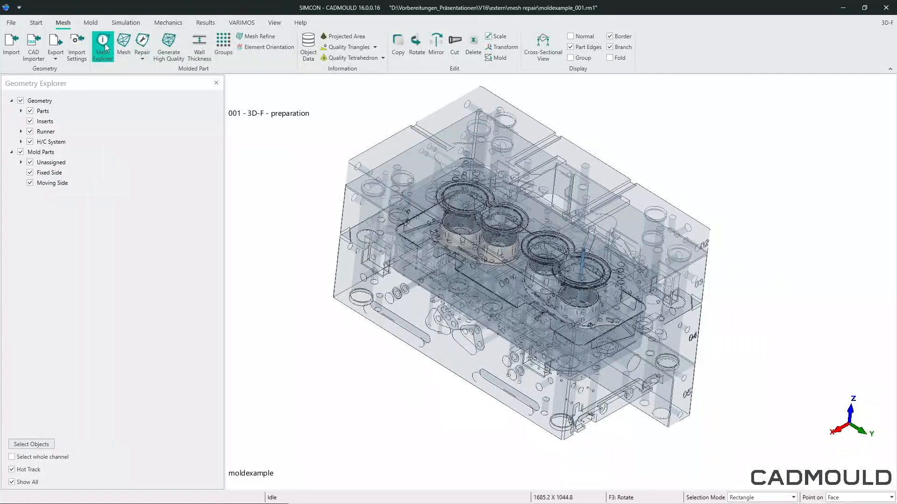
pyautogui.click(147, 62)
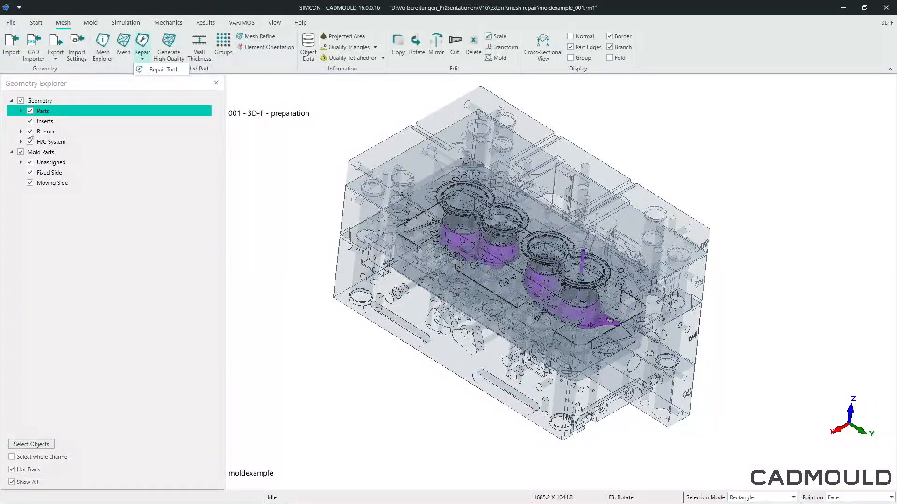
pyautogui.click(20, 112)
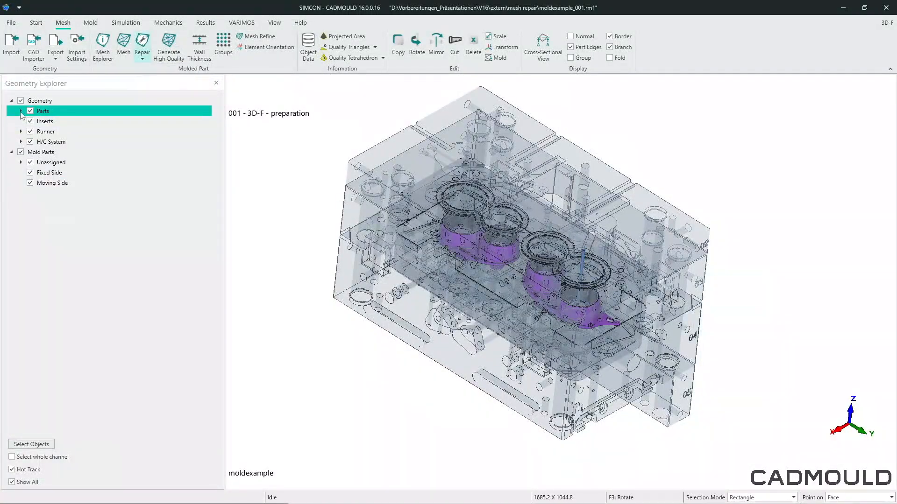
pyautogui.click(21, 111)
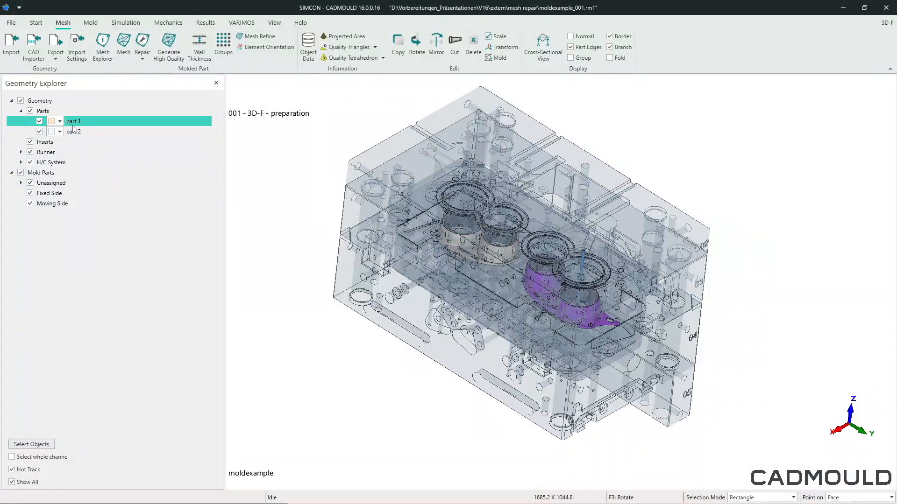